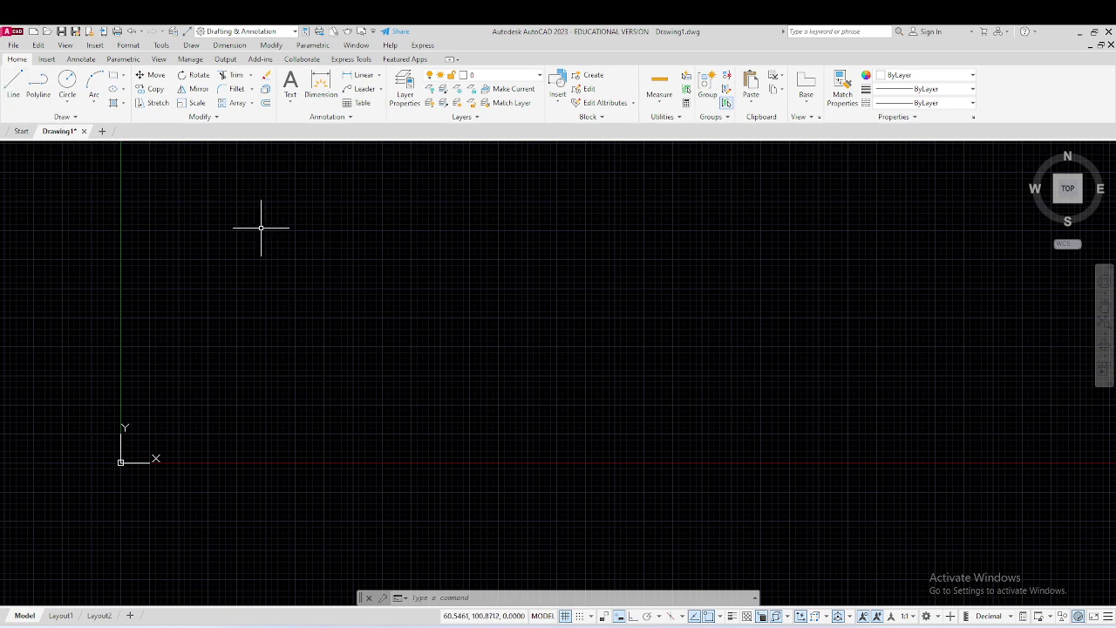
text(l)
key(Return)
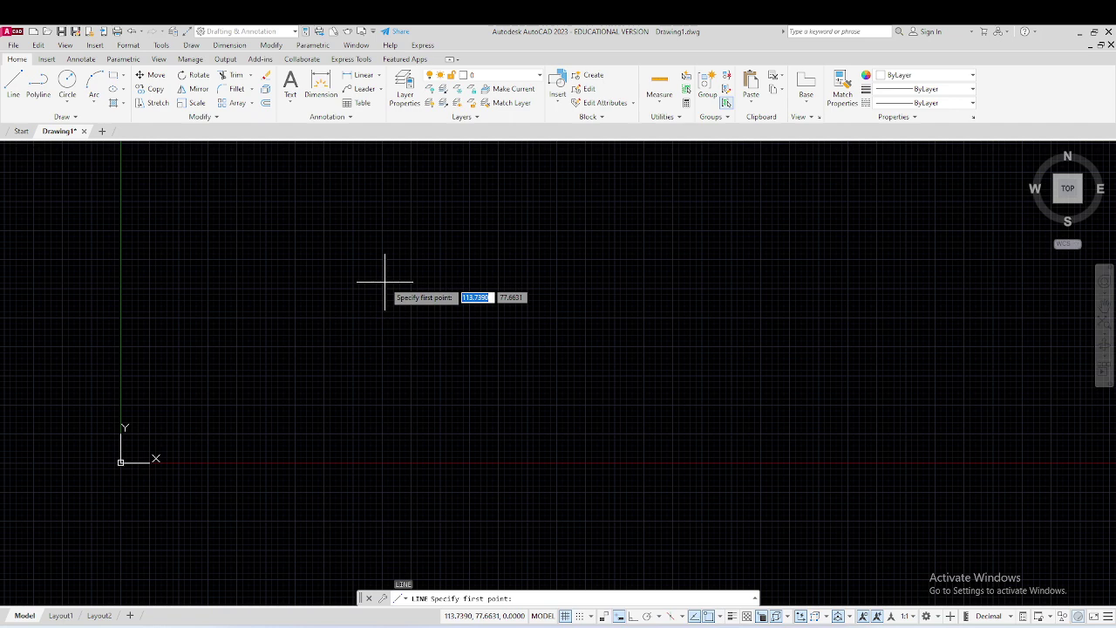
text(10)
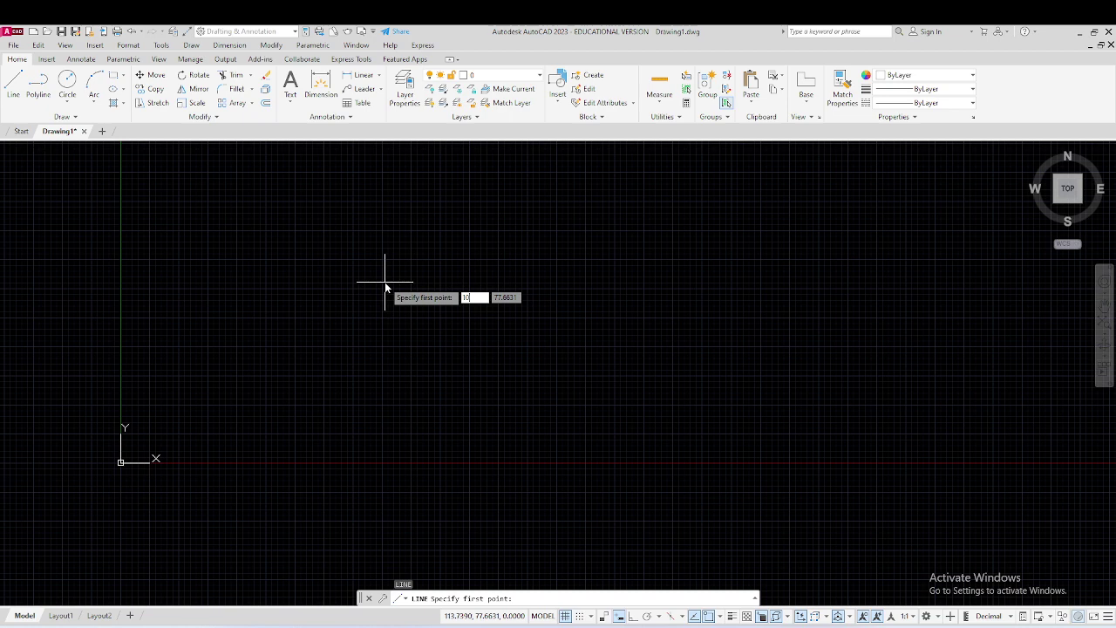
key(Tab)
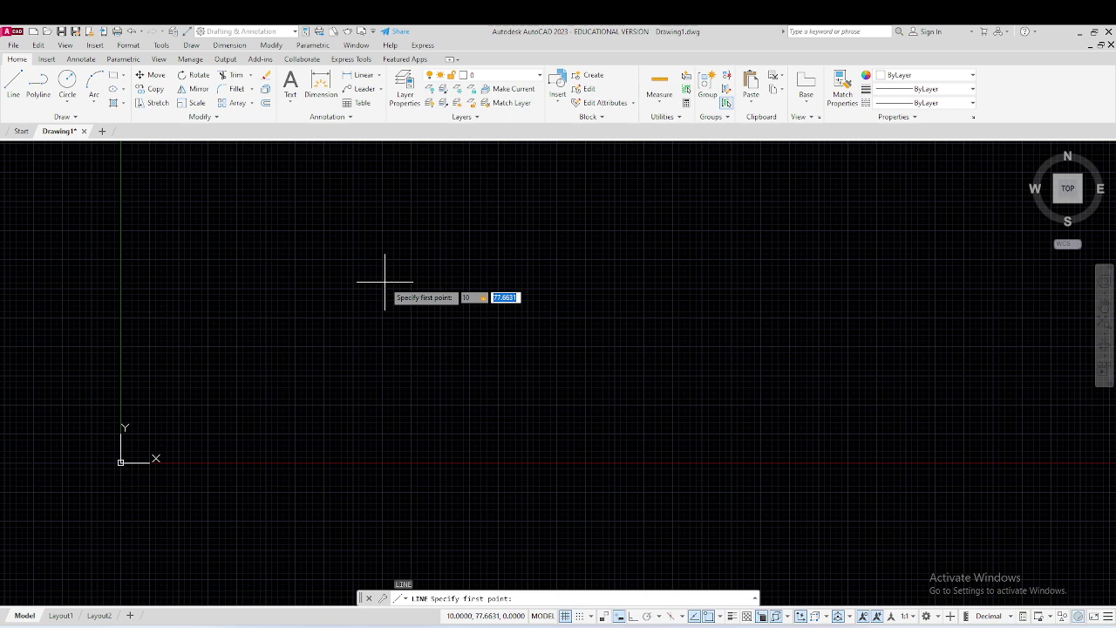
text(20)
key(Return)
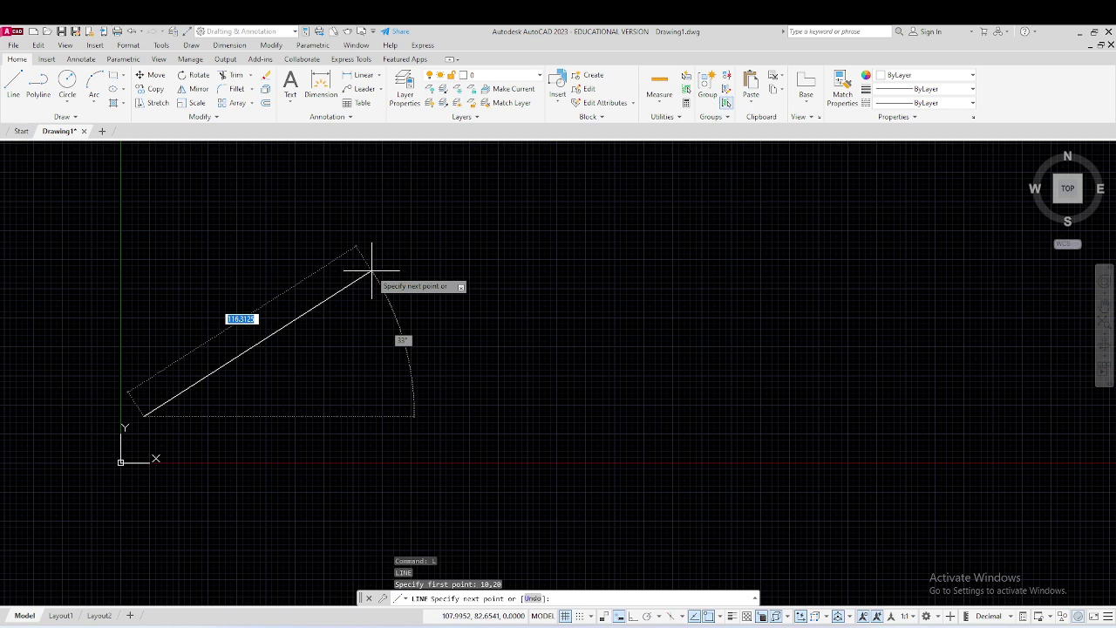
text(50)
key(Tab)
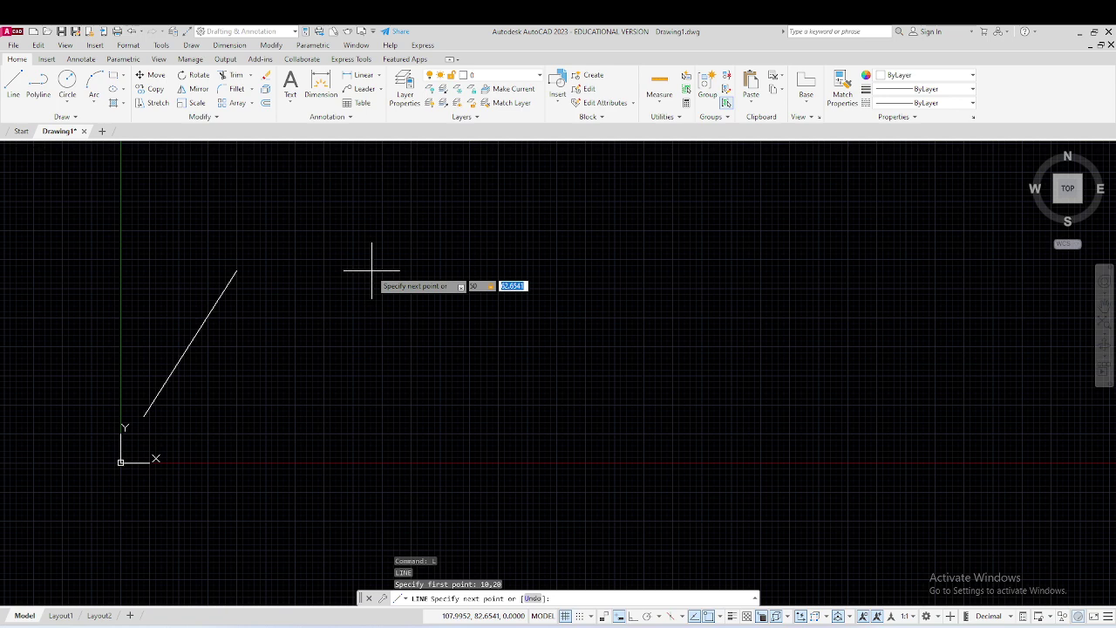
text(100)
key(Return)
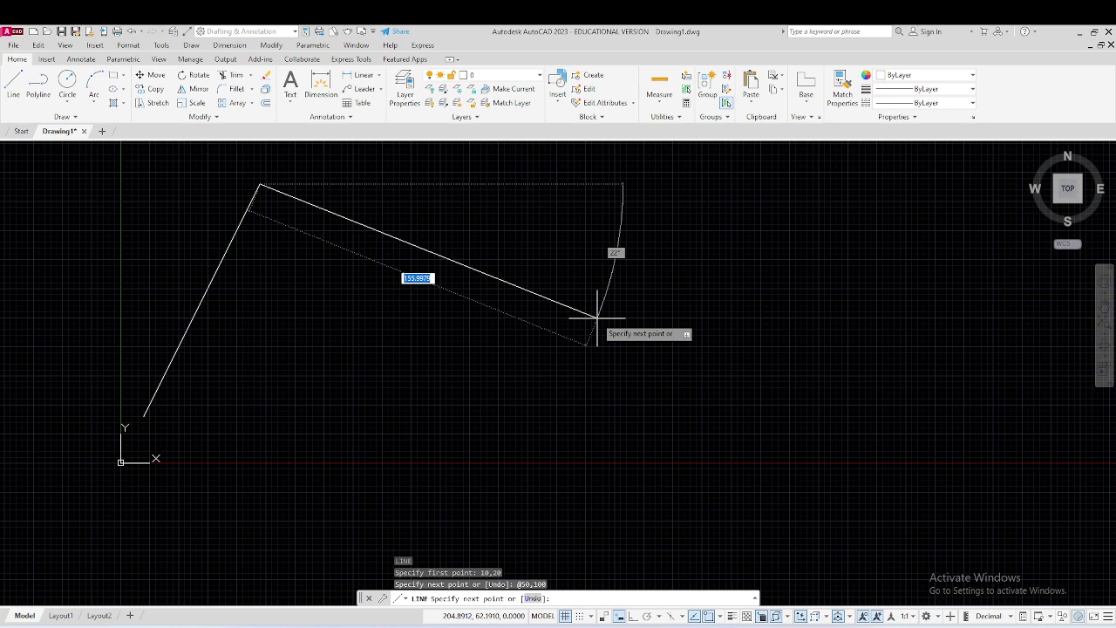
key(Escape)
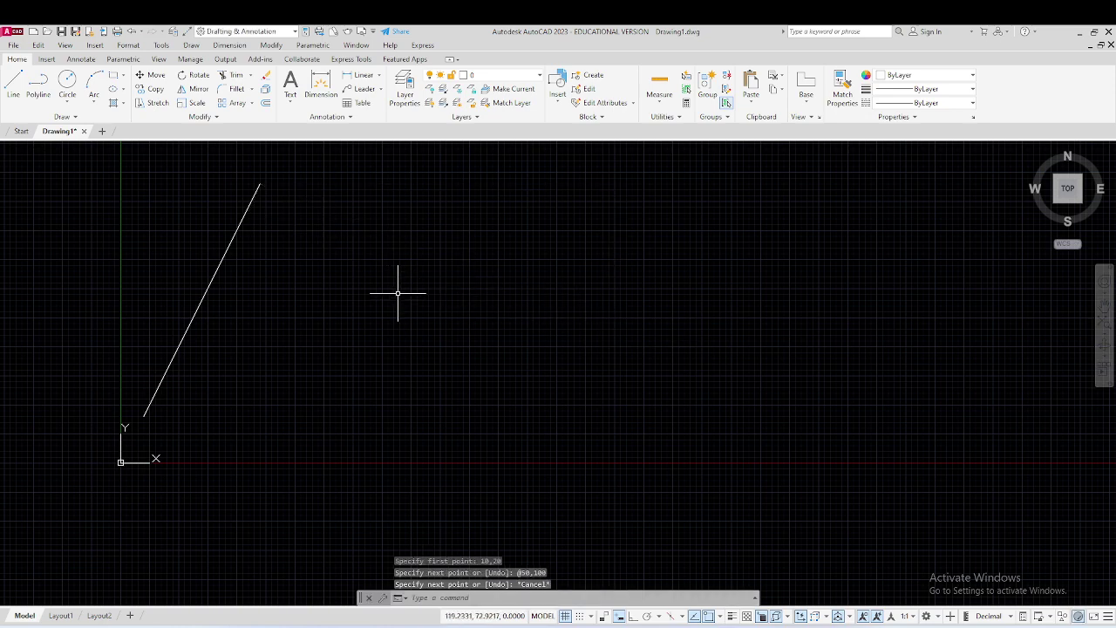
middle_drag(397, 293, 660, 369)
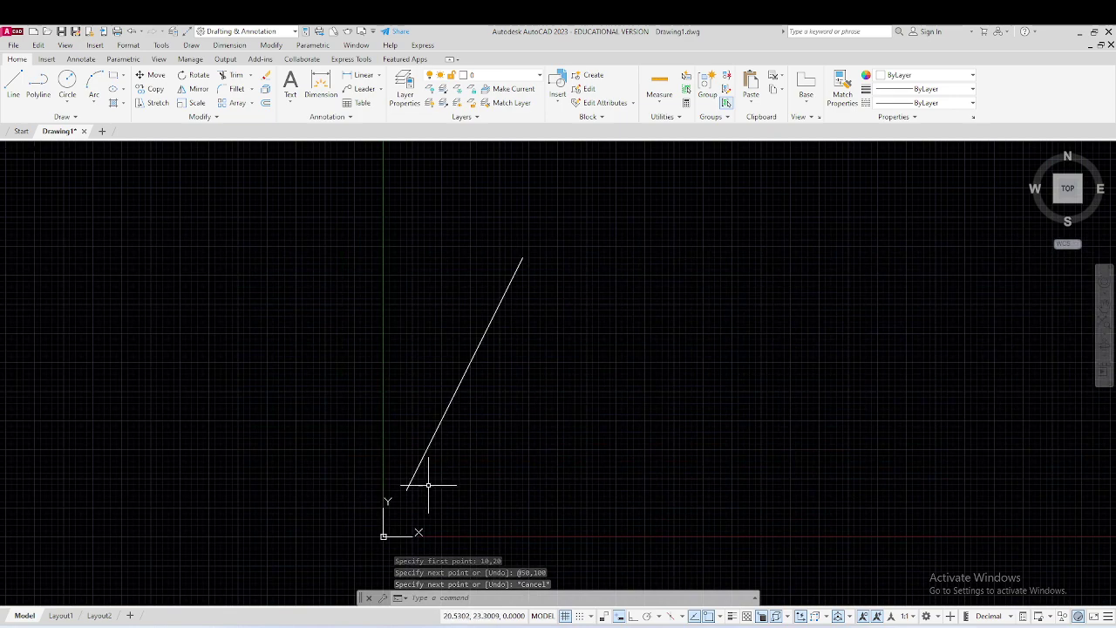
middle_drag(511, 473, 409, 398)
mouse_move(456, 349)
middle_down()
mouse_move(305, 383)
mouse_move(255, 369)
middle_up()
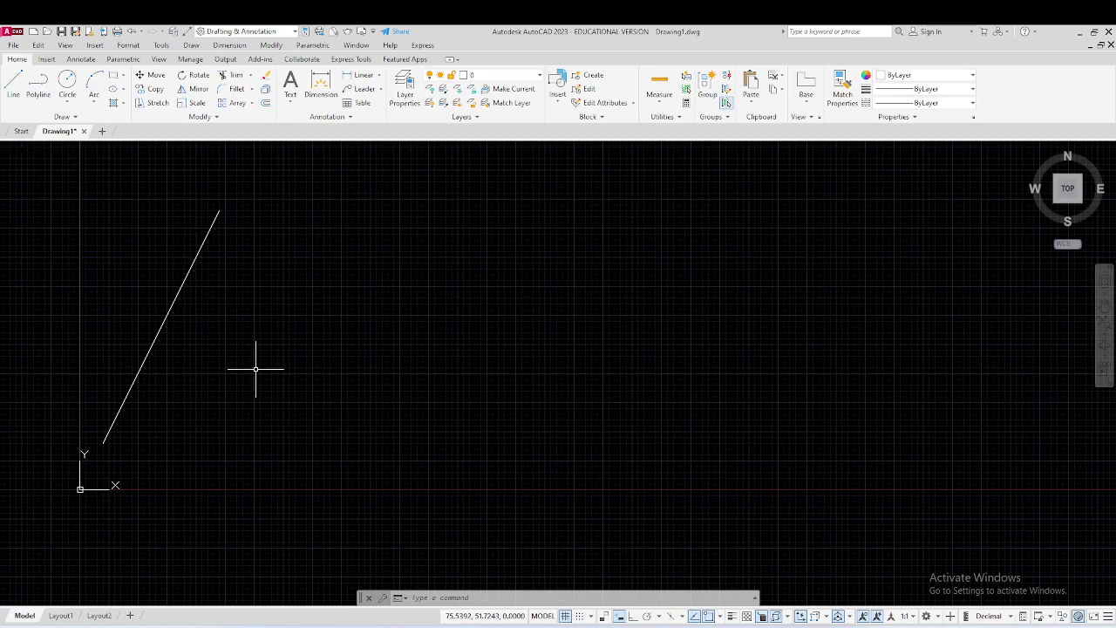
click(18, 101)
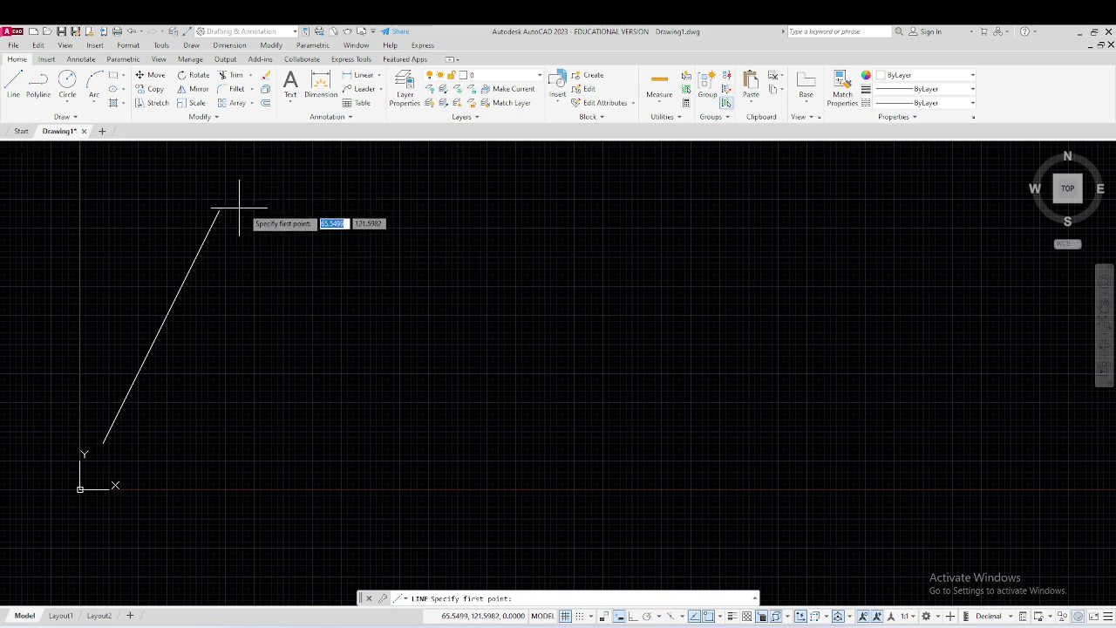
text(50)
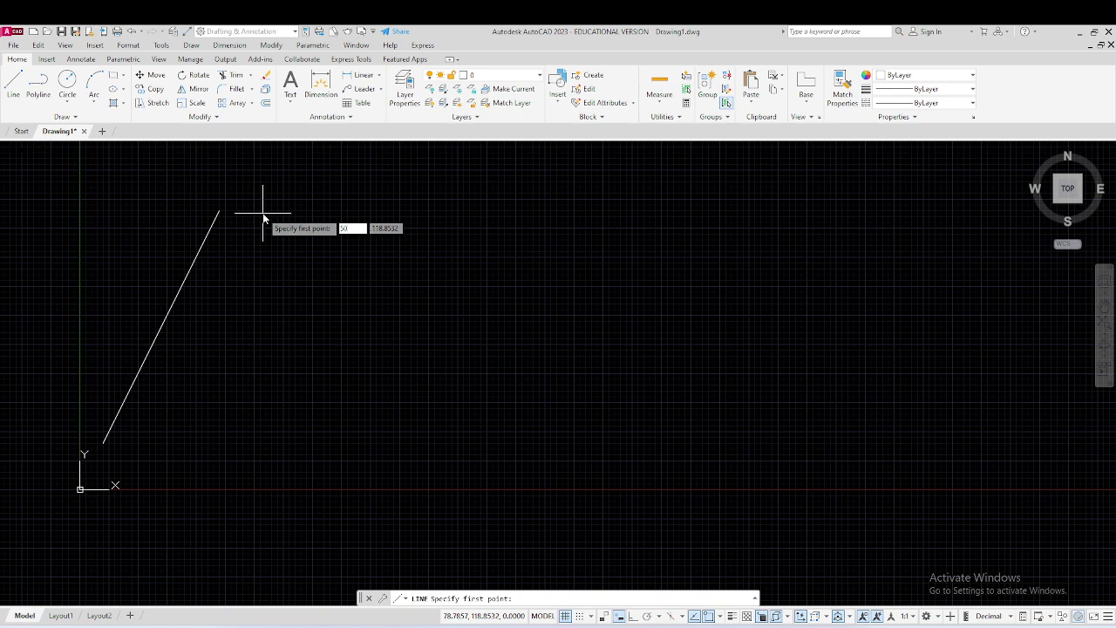
key(Tab)
text(100)
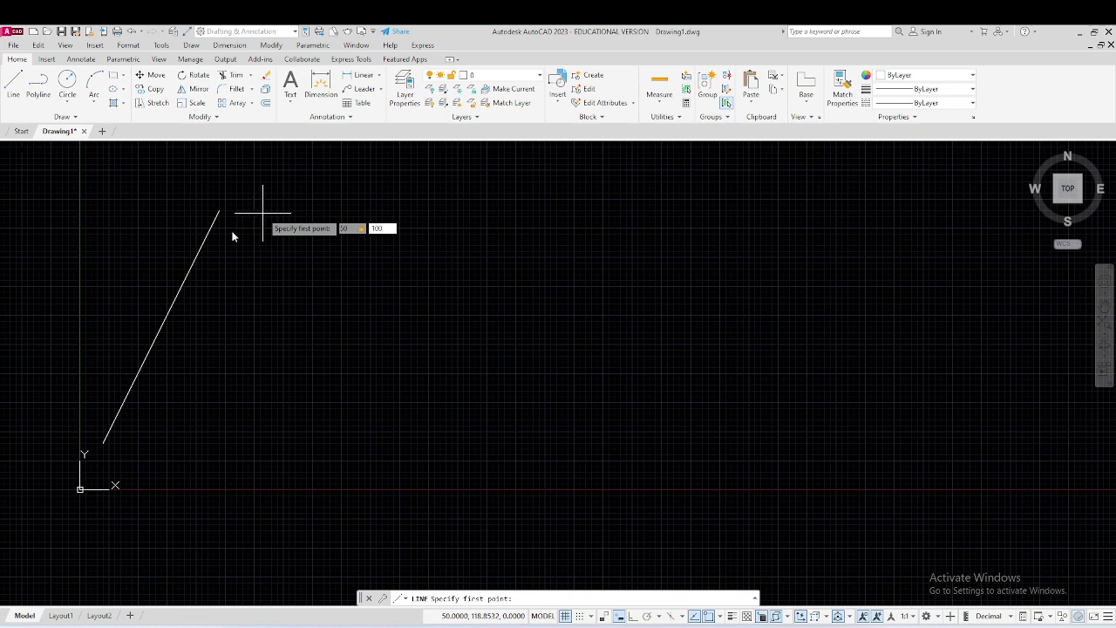
key(Return)
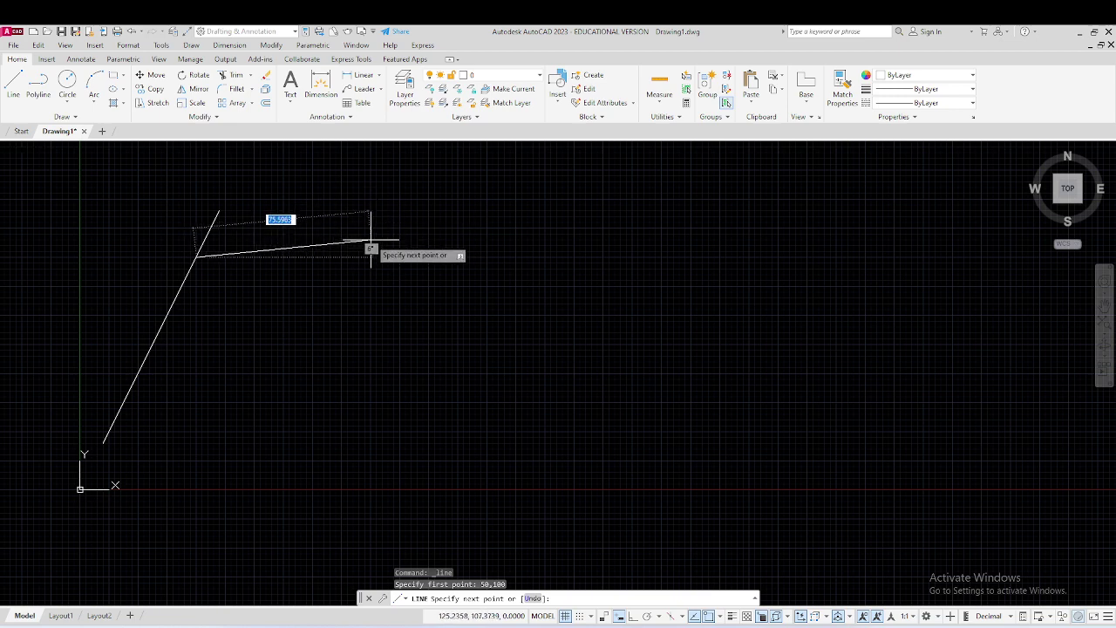
key(Escape)
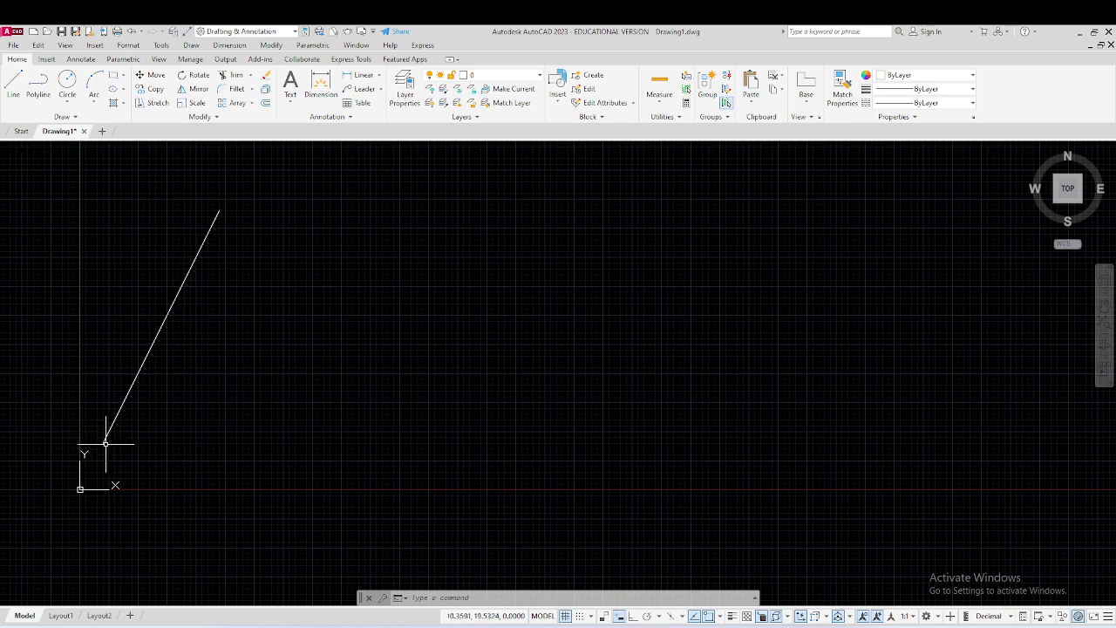
Delete the slanted line from the drawing
mouse_move(102, 442)
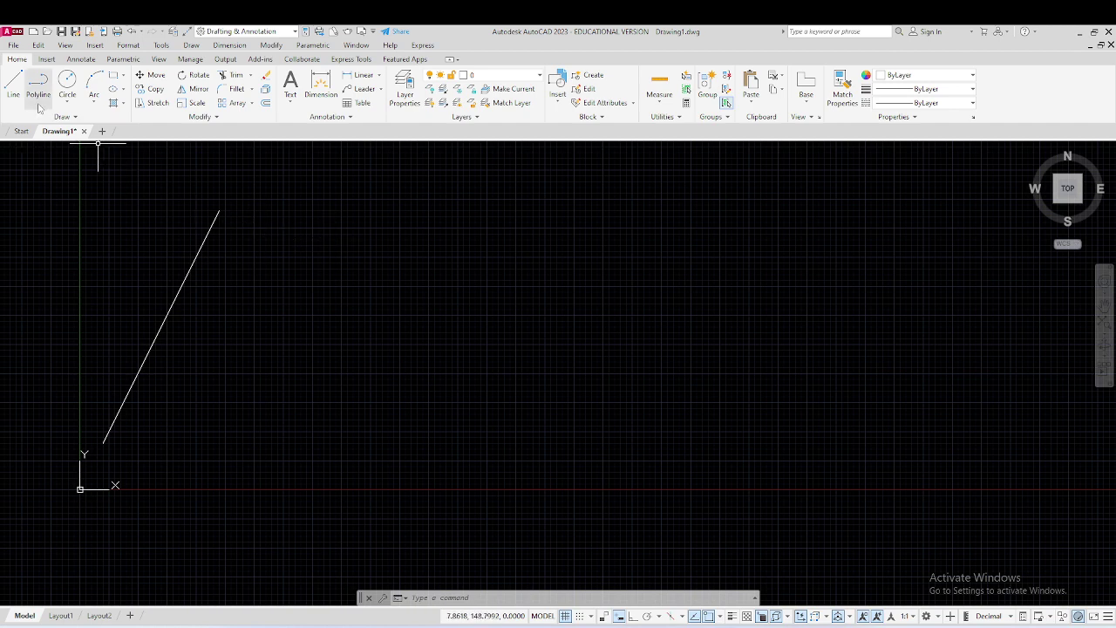
click(10, 86)
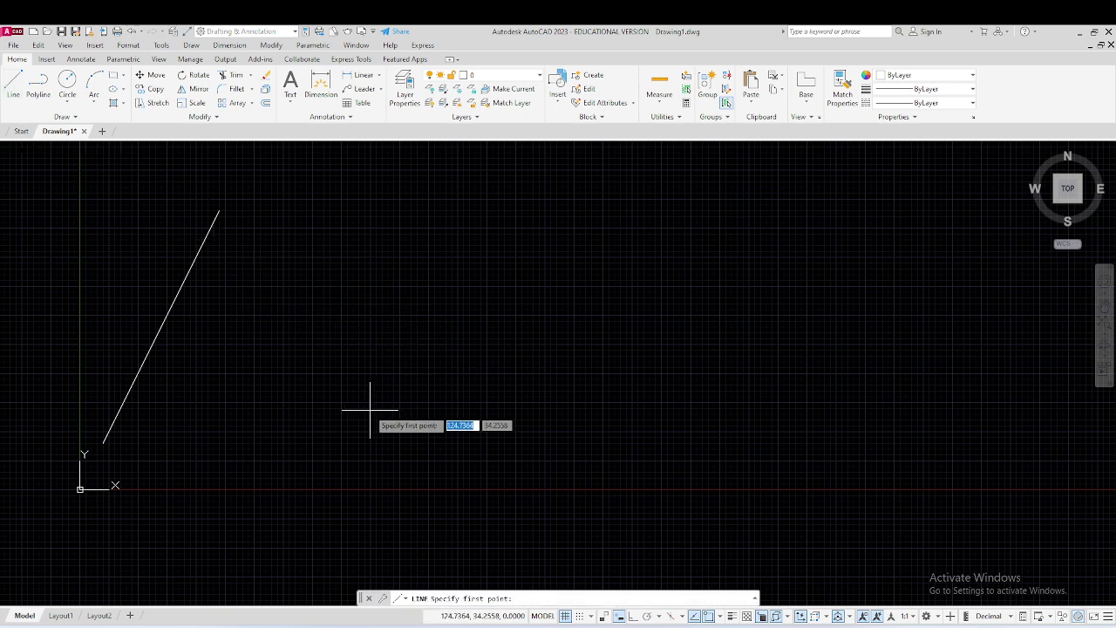
key(Escape)
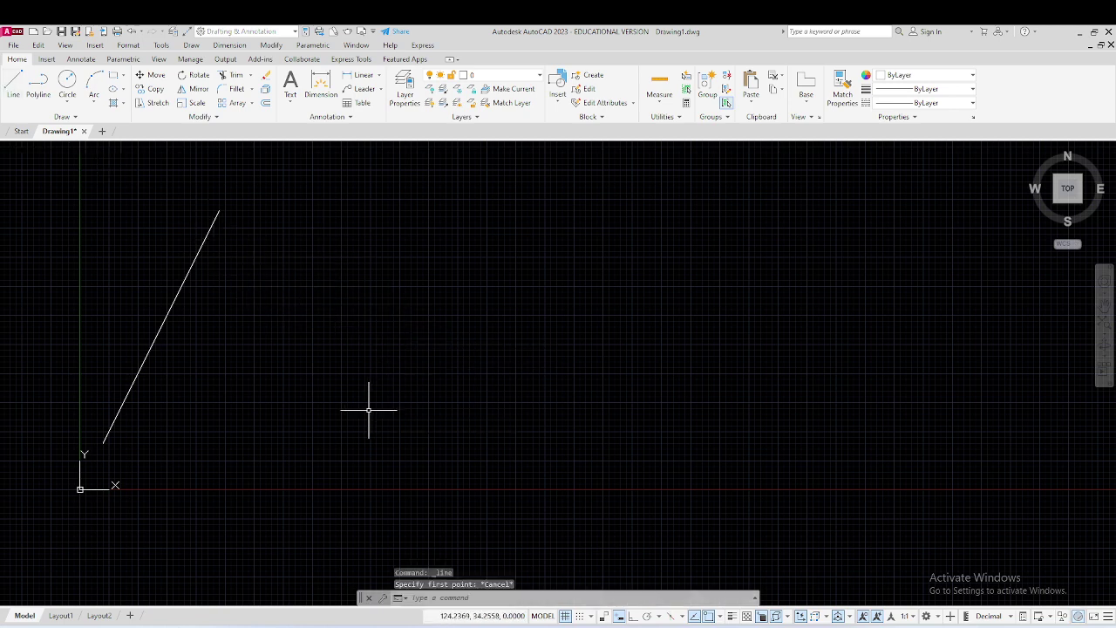
click(178, 294)
key(Delete)
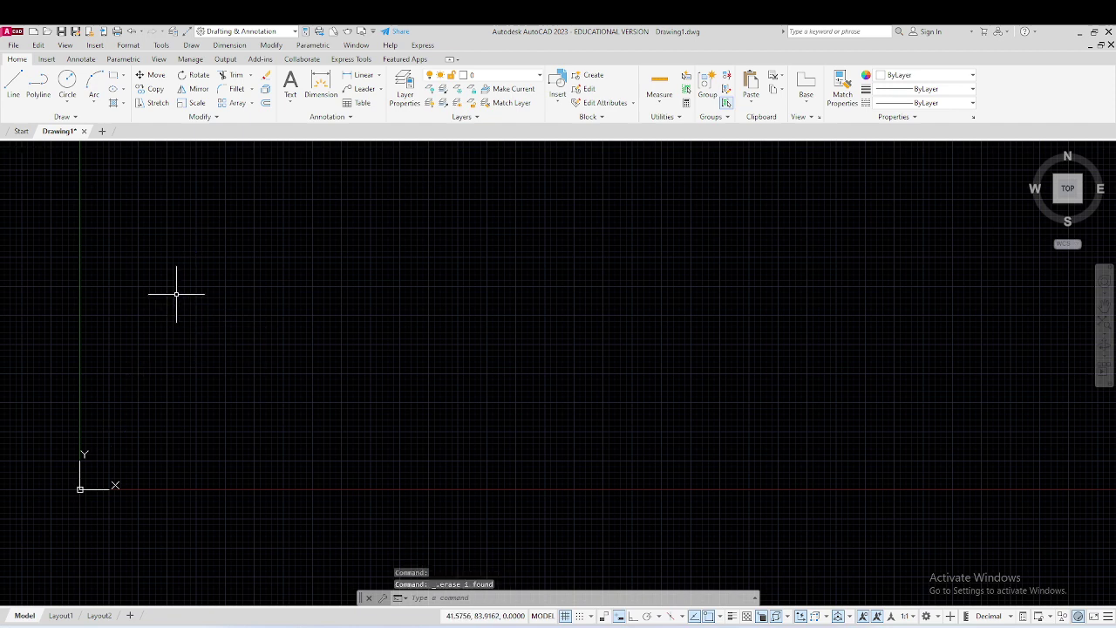
click(12, 86)
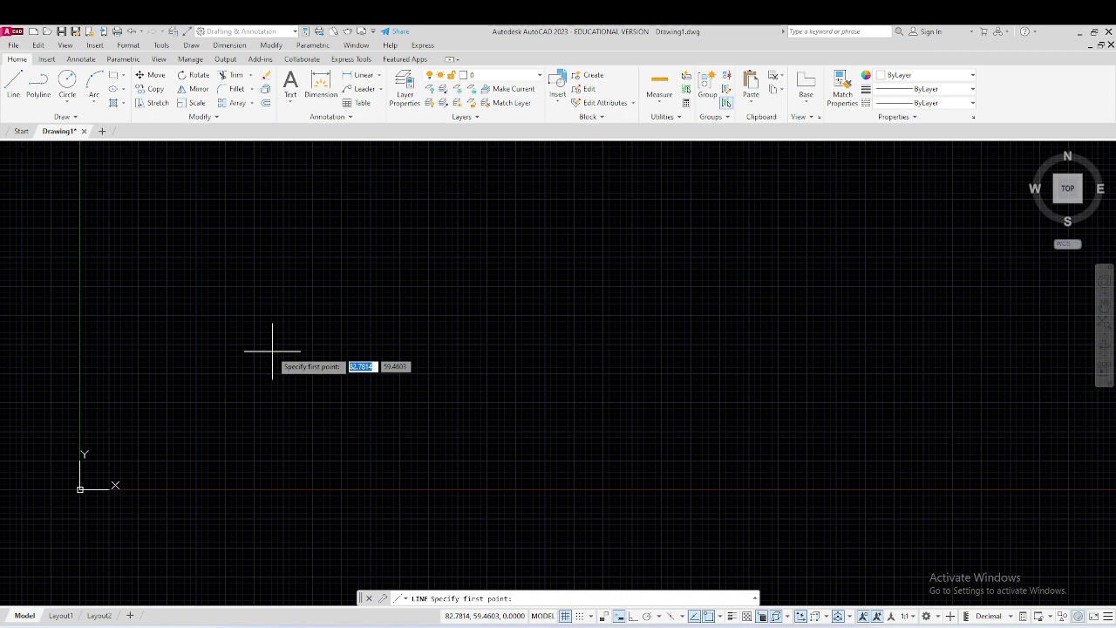
text(0)
key(Tab)
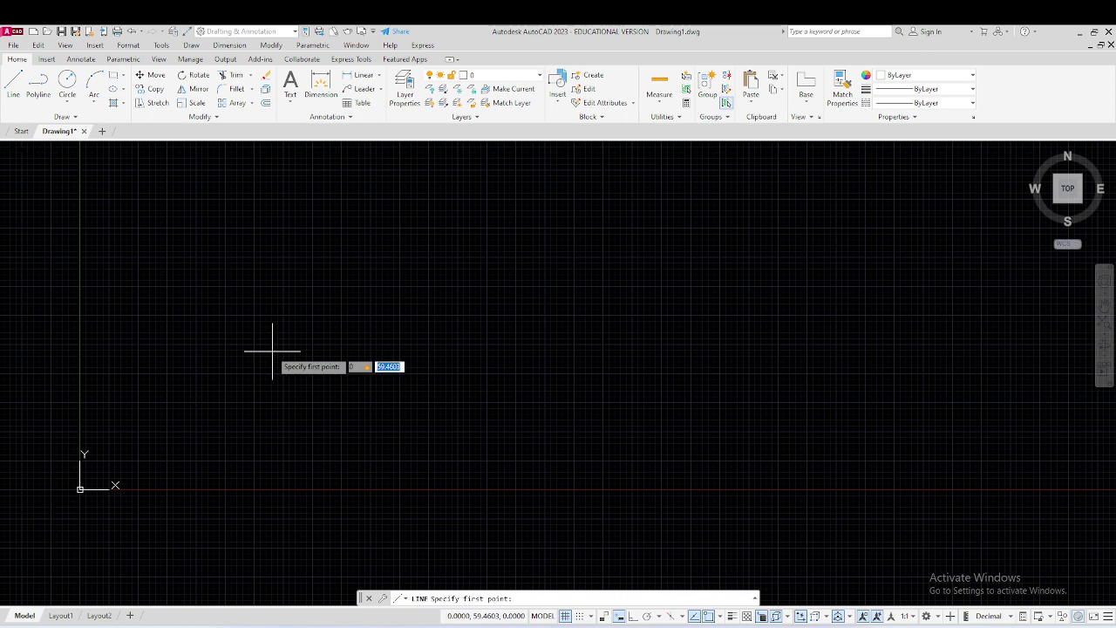
text(0)
key(Return)
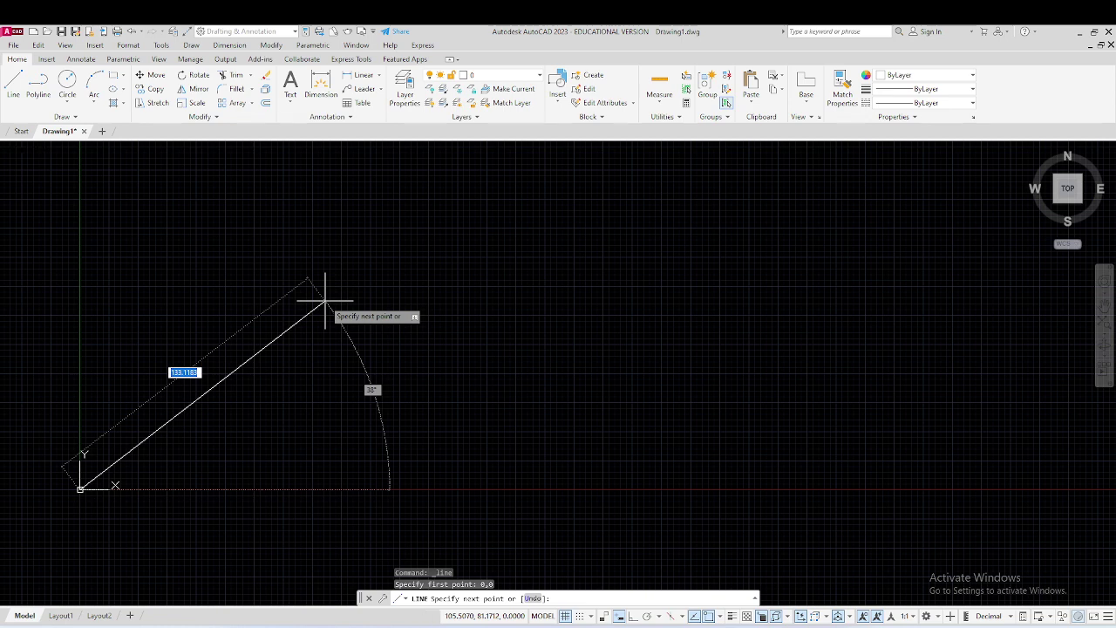
text(20)
key(Tab)
text(50)
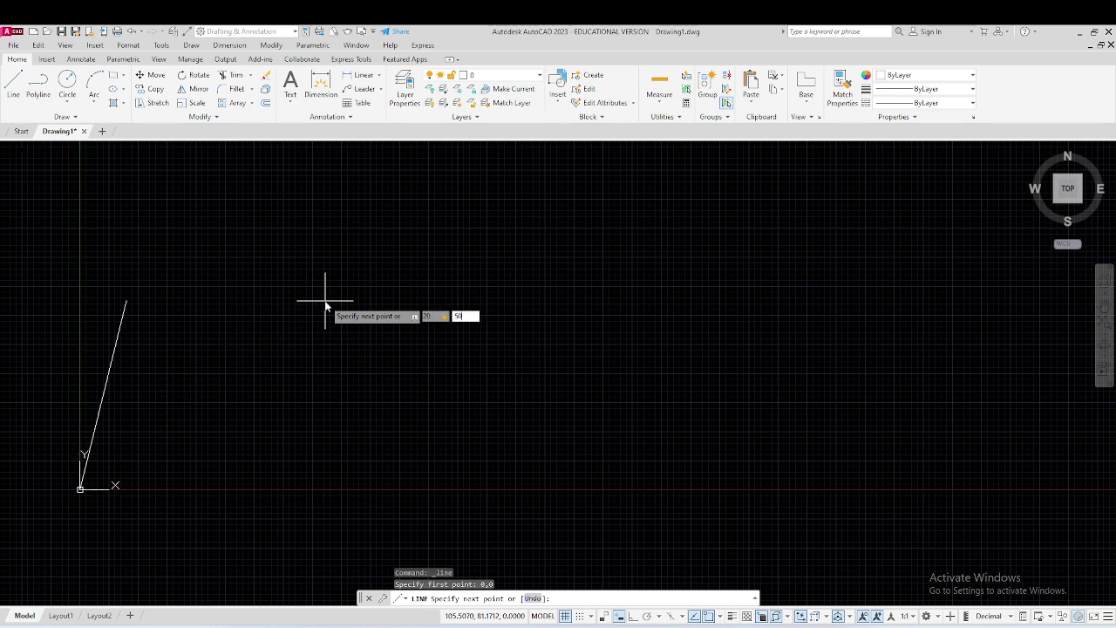
key(Return)
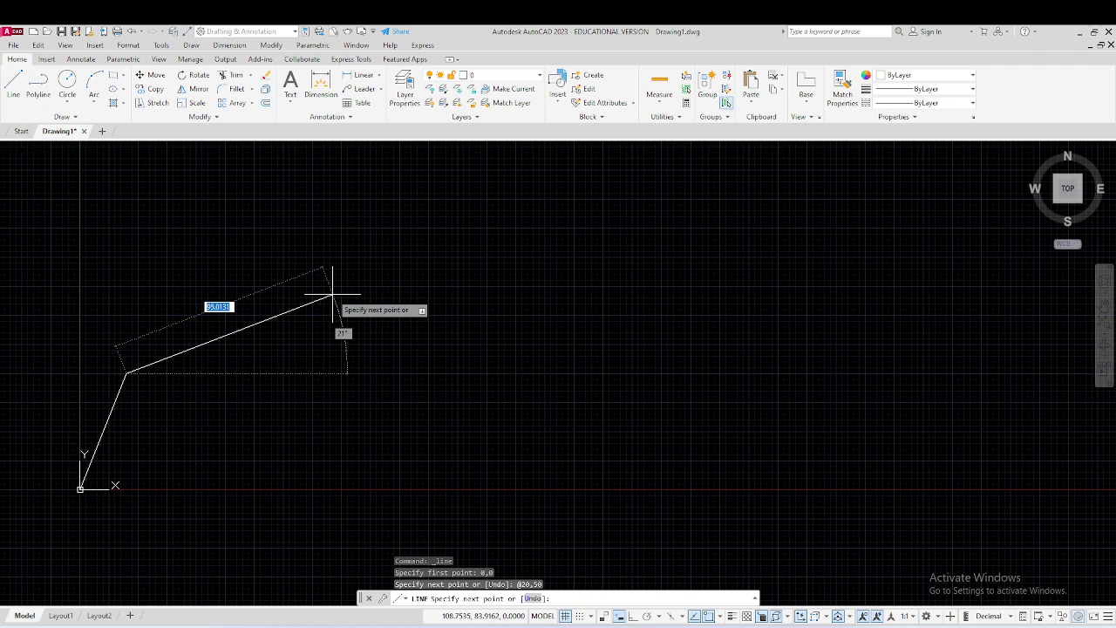
text(10,)
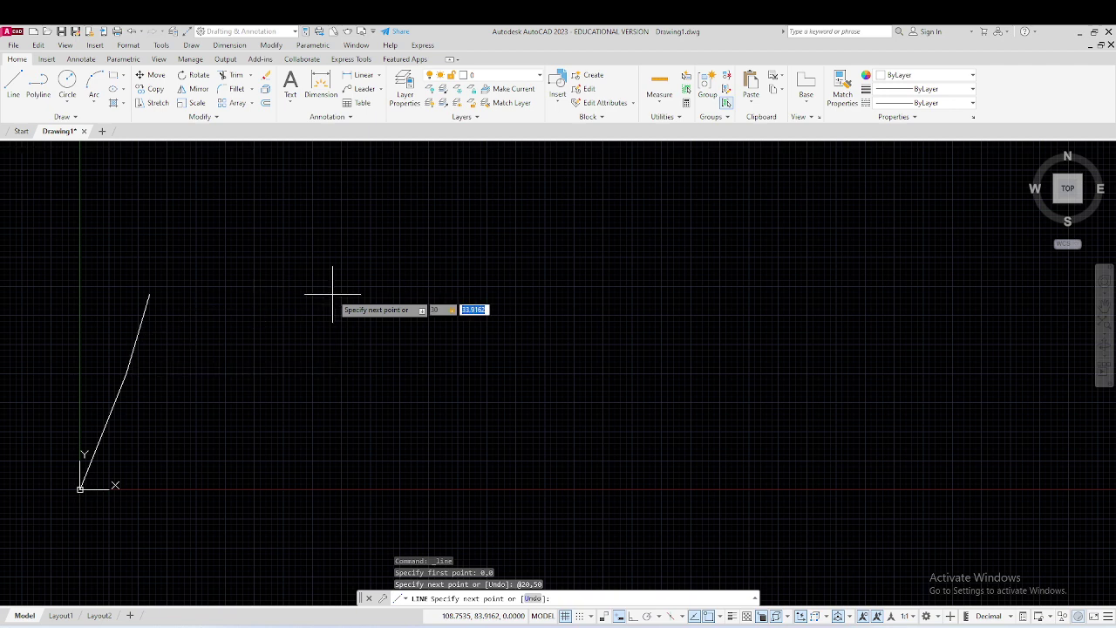
text(0)
key(Return)
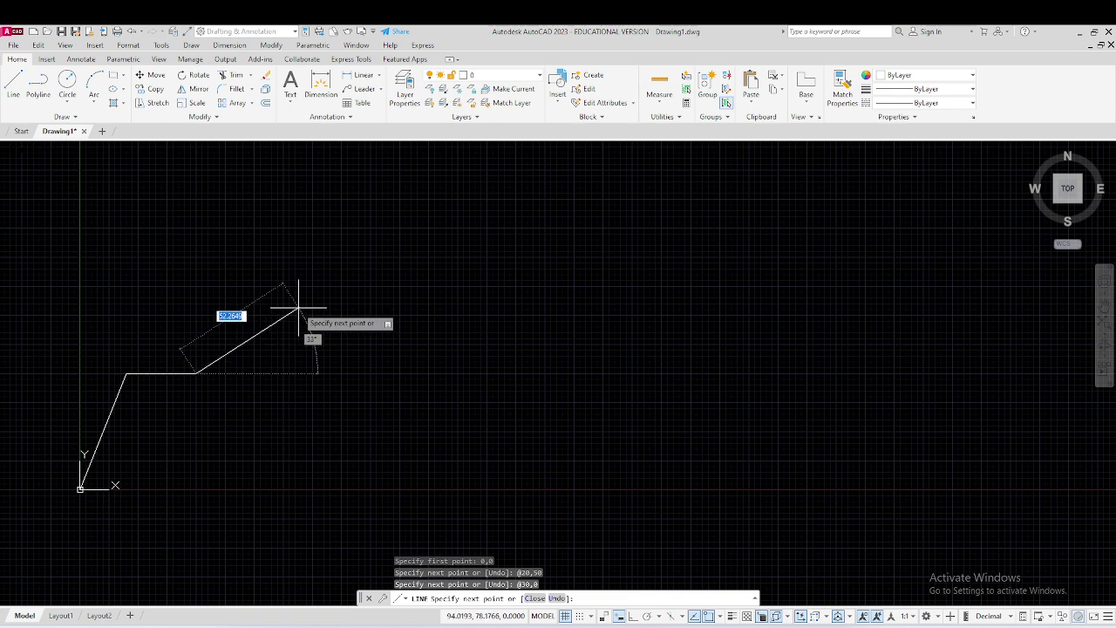
Add a segment back down to the absolute coordinates #20,0 and finish the line
text(#)
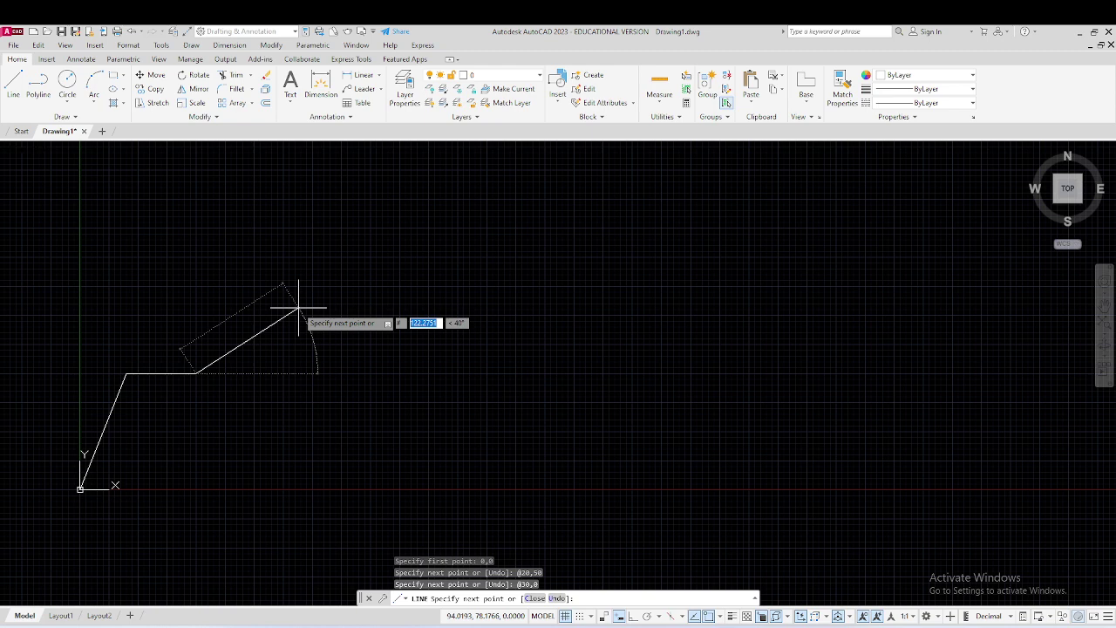
text(20)
key(Tab)
text(0)
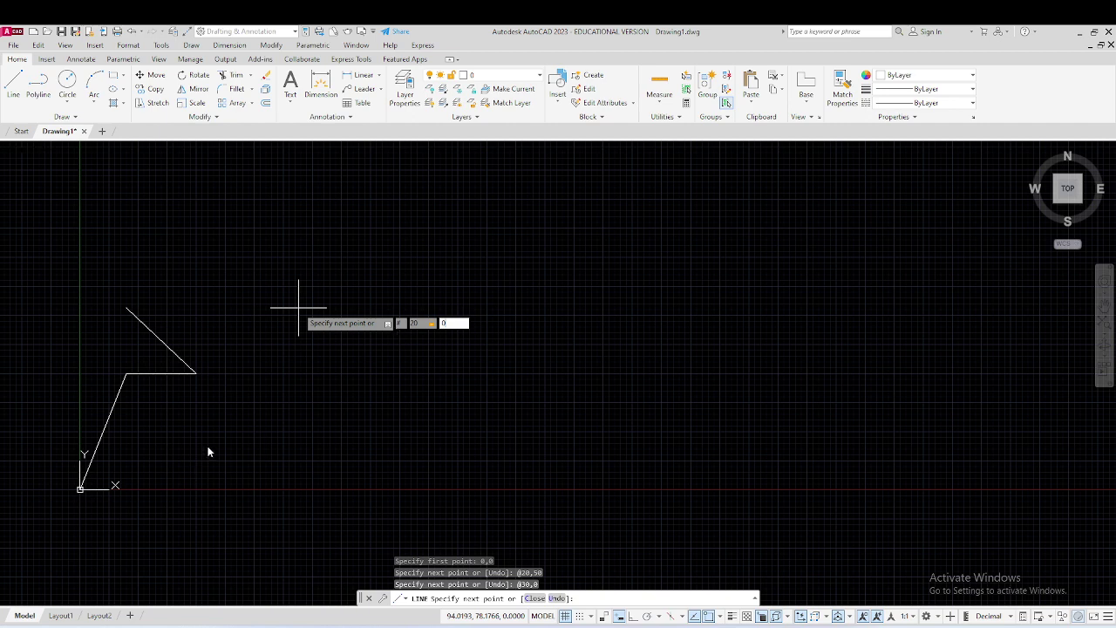
key(Return)
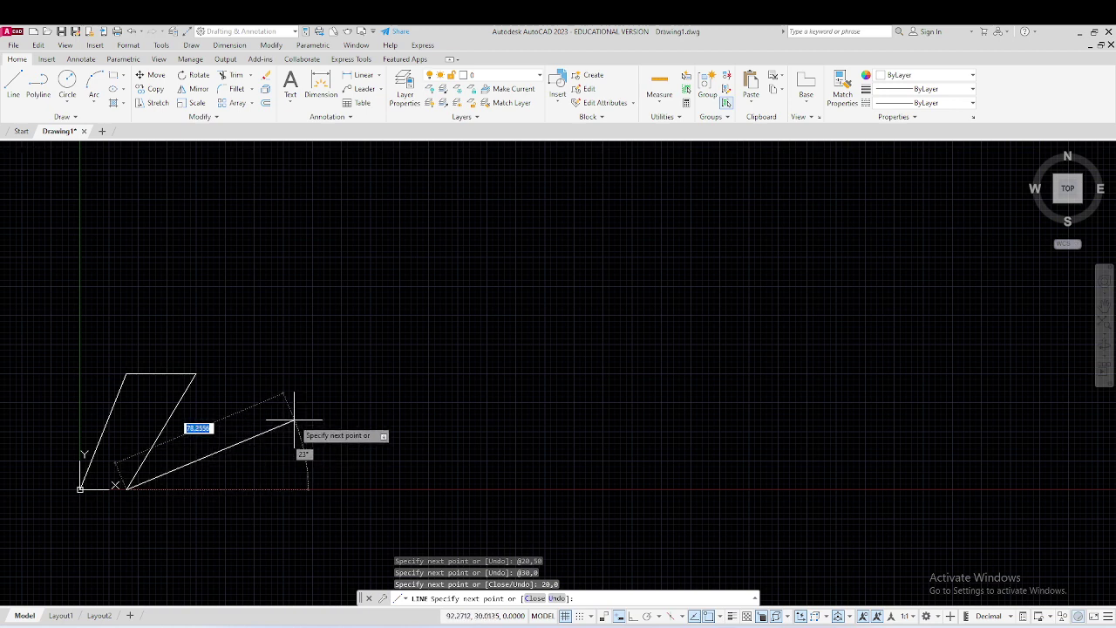
key(Return)
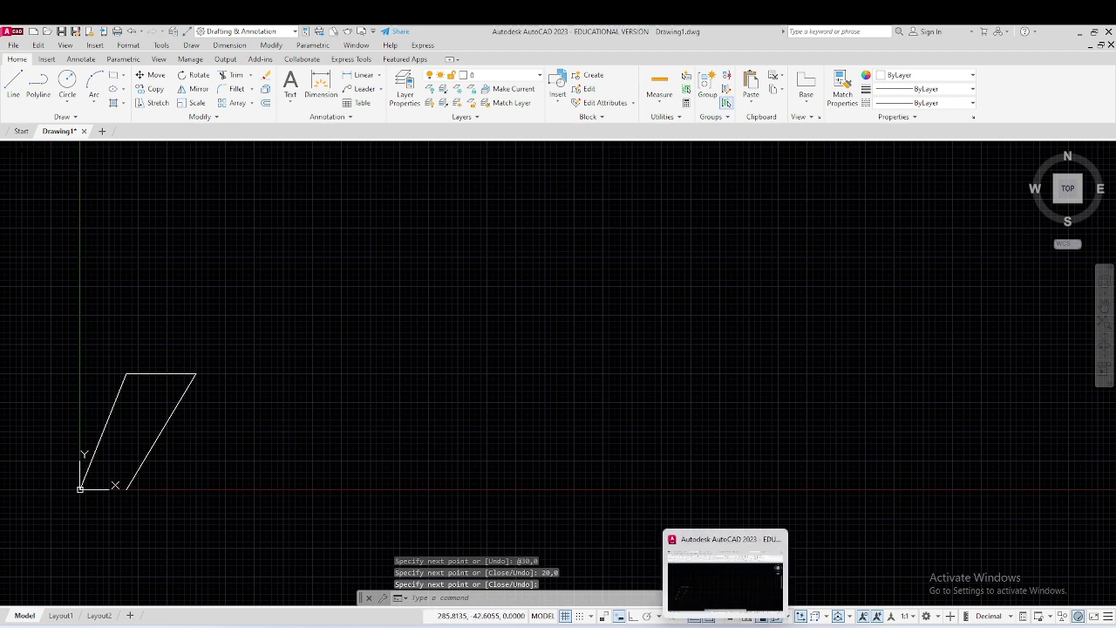
click(725, 627)
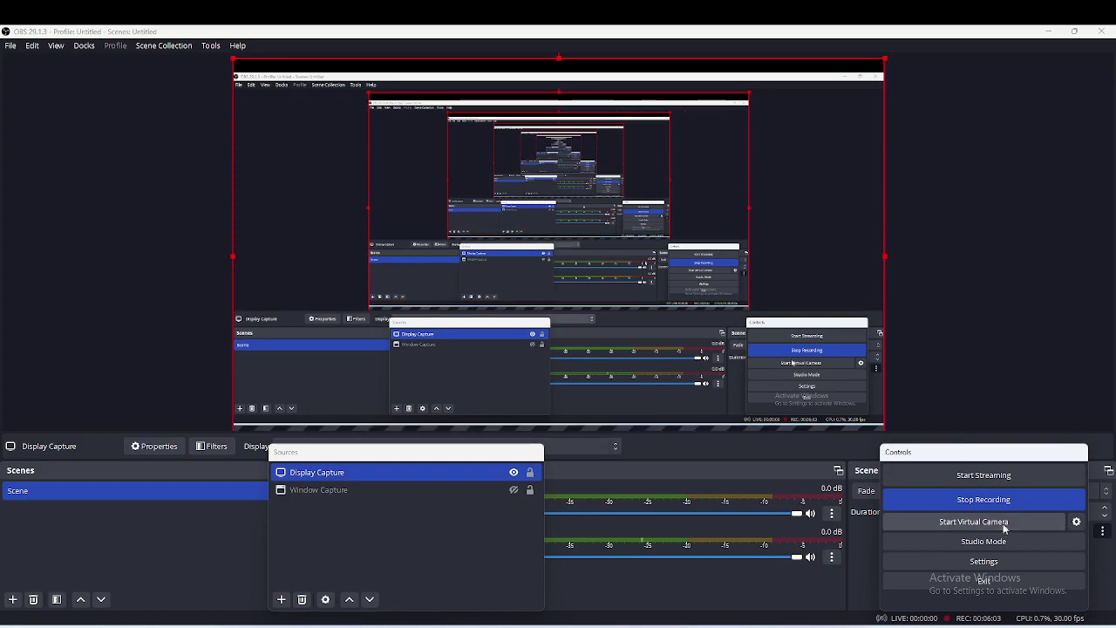